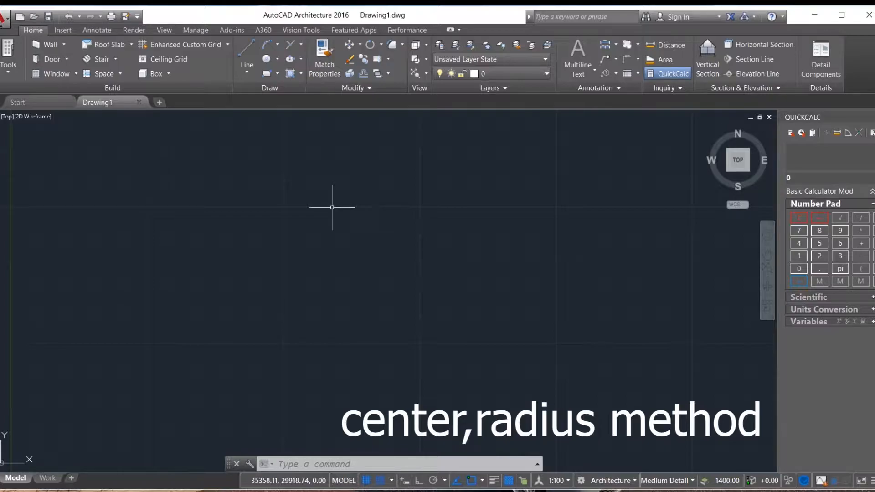
# Draw a circle by center and radius in the middle of the empty drawing area, with a radius of 3000
pyautogui.write('c')
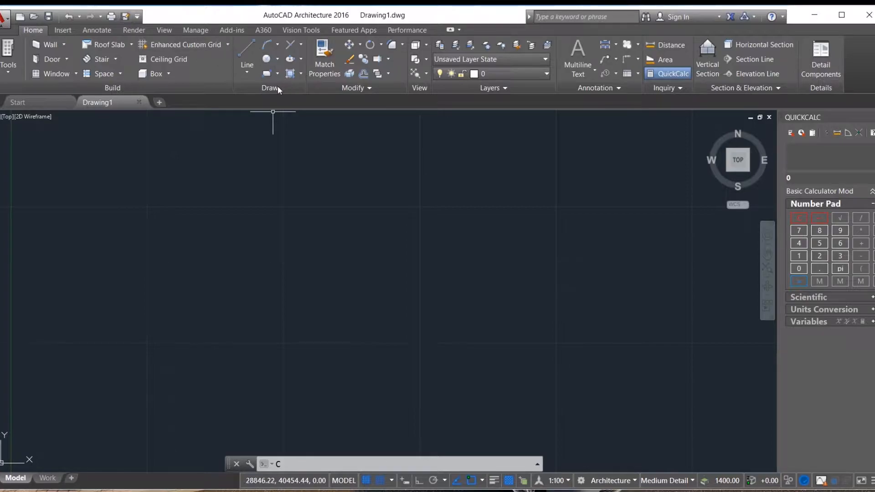
pyautogui.click(267, 60)
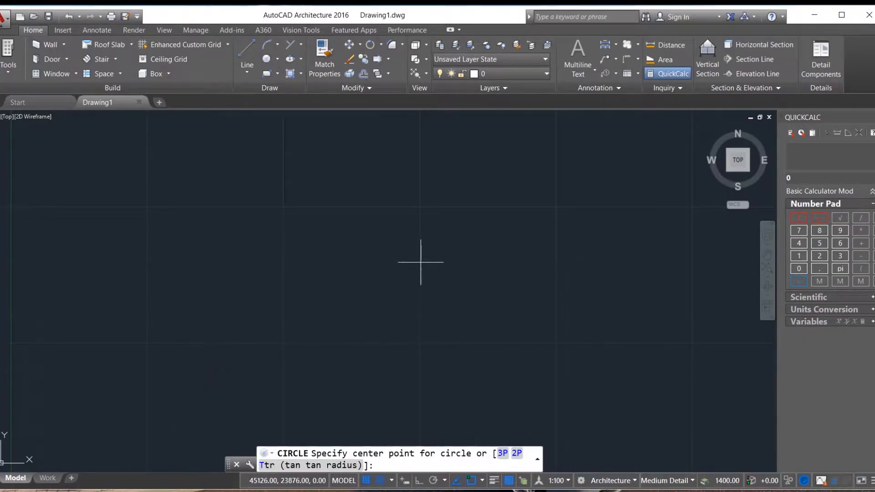
pyautogui.click(421, 262)
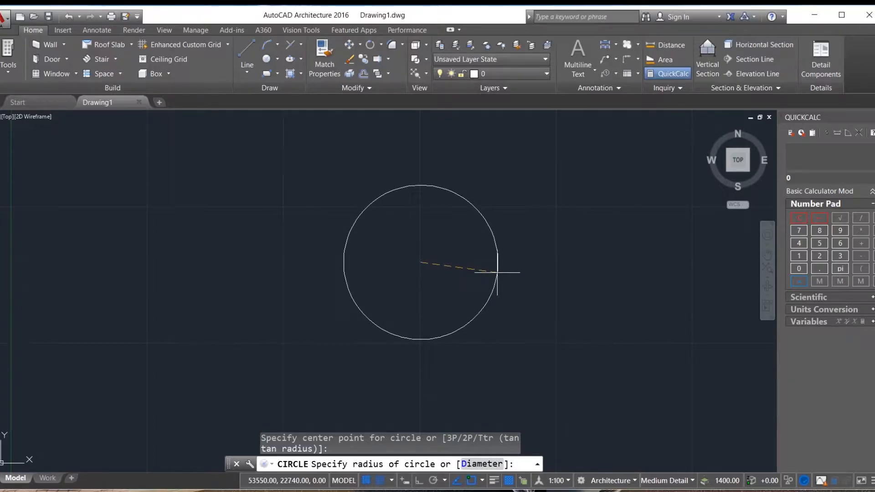
pyautogui.write('3000')
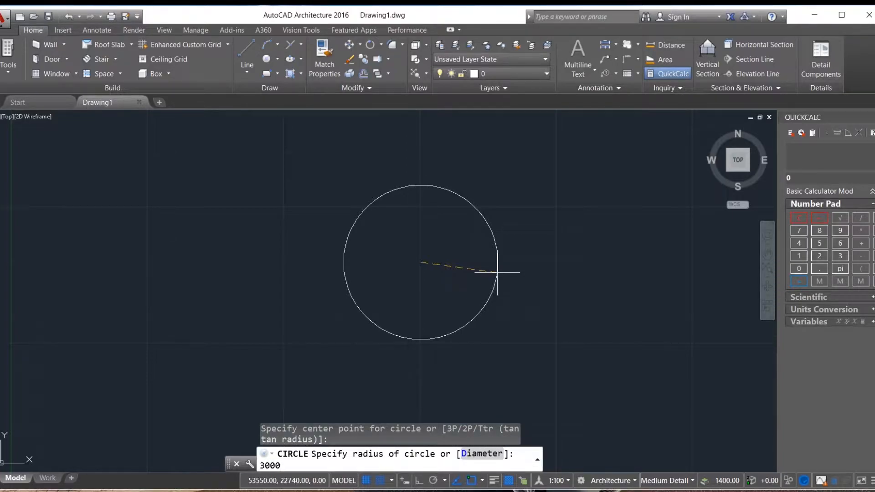
pyautogui.press('Return')
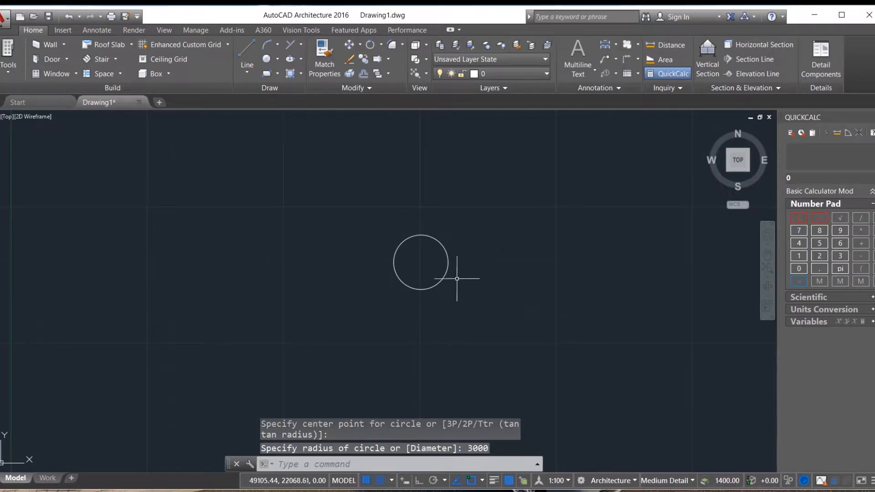
pyautogui.scroll(2, 451, 250)
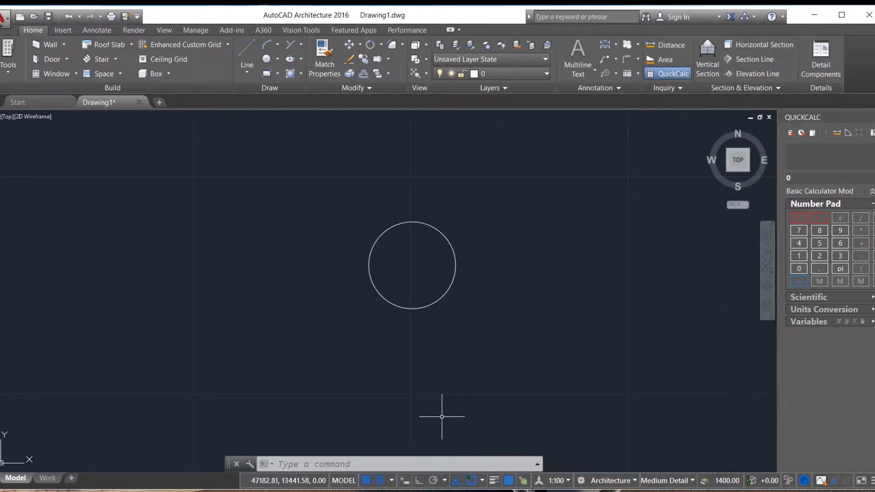
# Draw a second circle to the right of the first by center and diameter, with a diameter of 6000
pyautogui.click(267, 60)
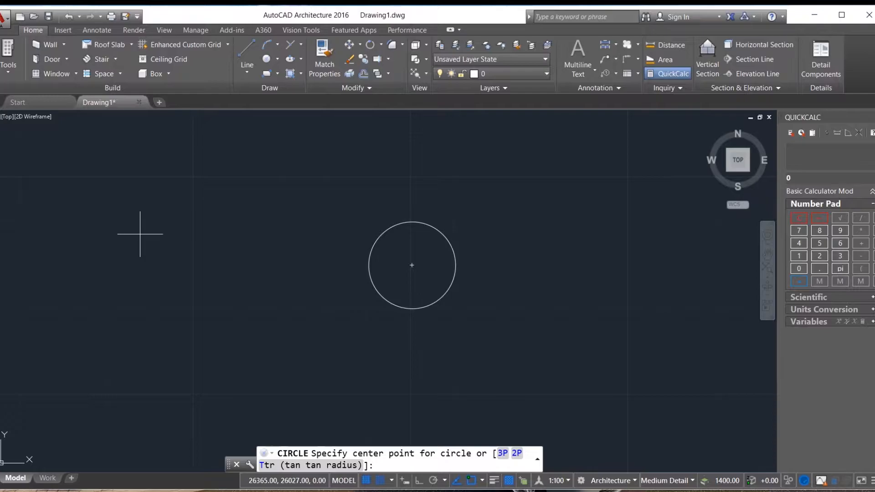
pyautogui.scroll(-1, 227, 244)
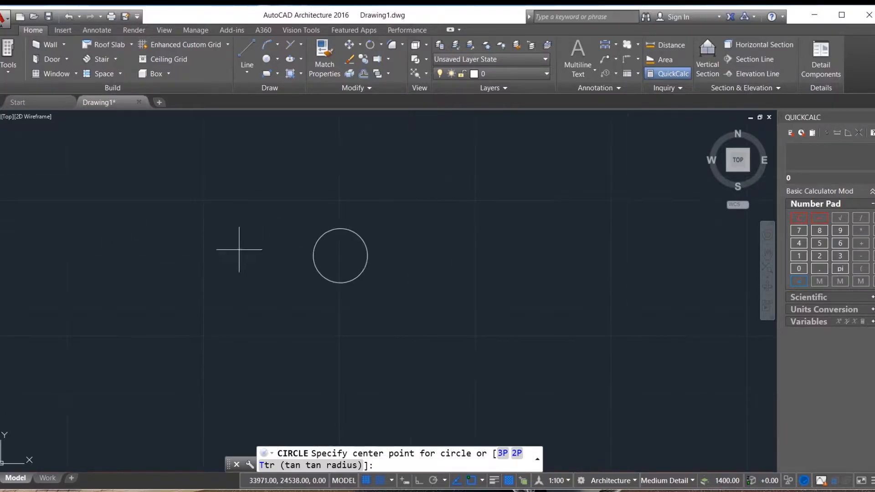
pyautogui.scroll(2, 531, 252)
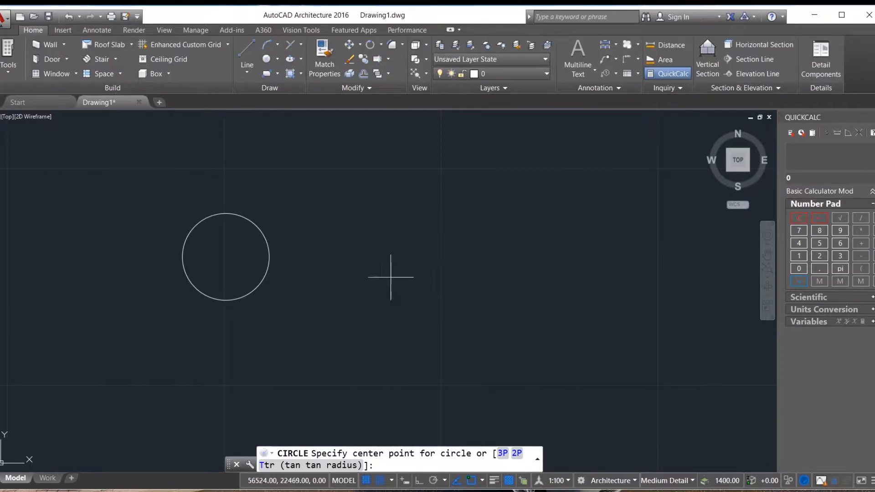
pyautogui.click(441, 261)
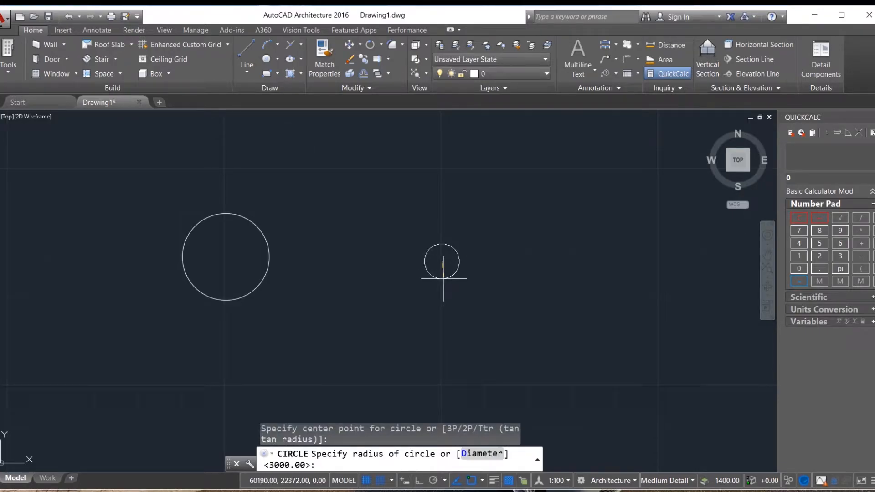
pyautogui.write('d')
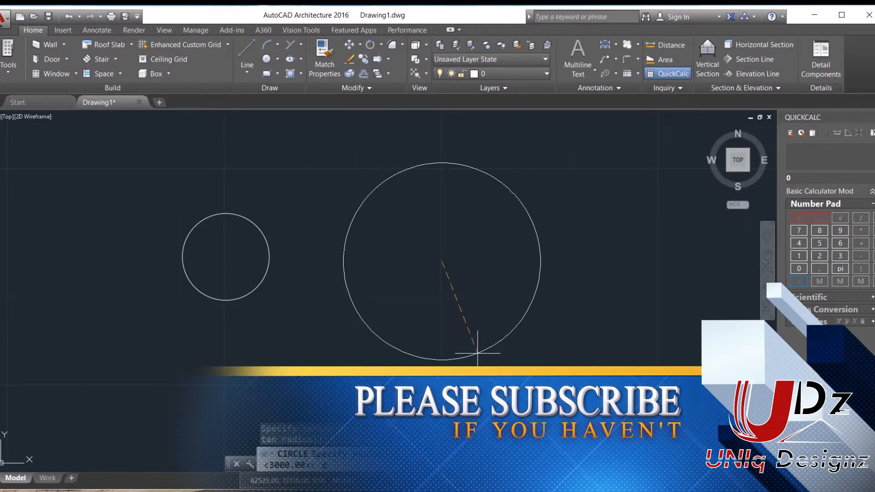
pyautogui.press('Return')
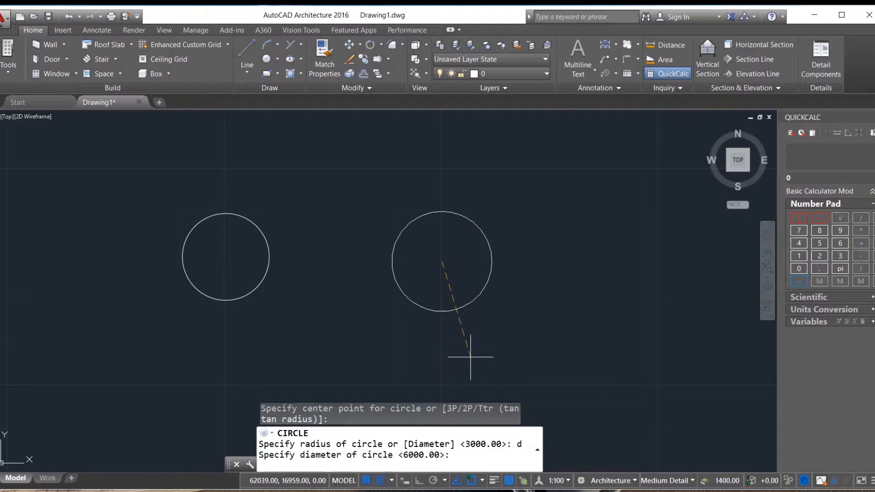
pyautogui.write('6000')
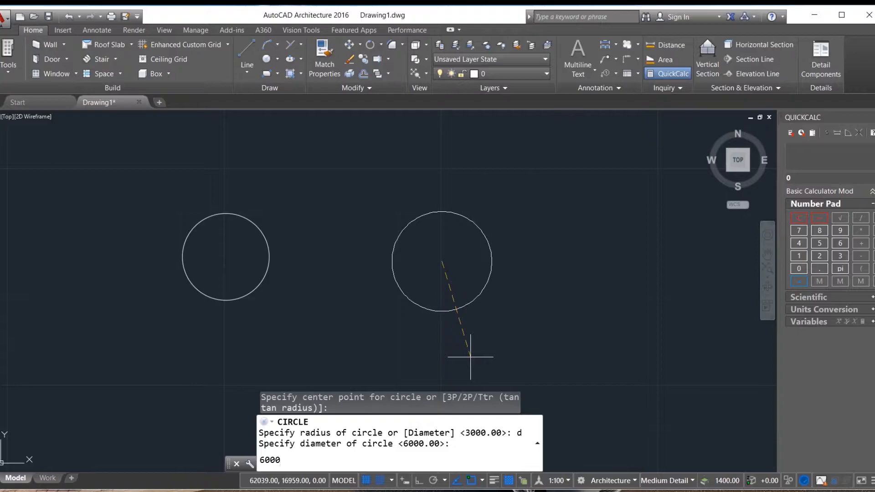
pyautogui.press('Return')
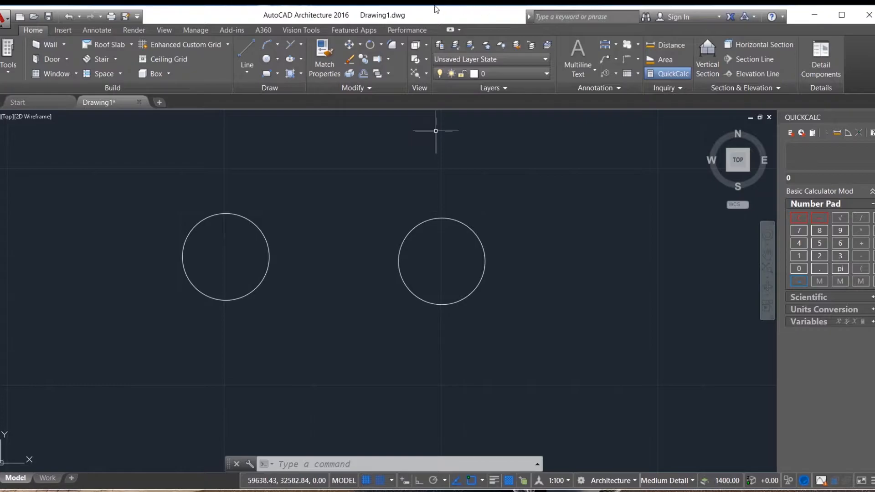
# Draw a third circle to the right of the second with the 2P option, placing both diameter end points freehand
pyautogui.click(266, 60)
pyautogui.scroll(-4, 148, 253)
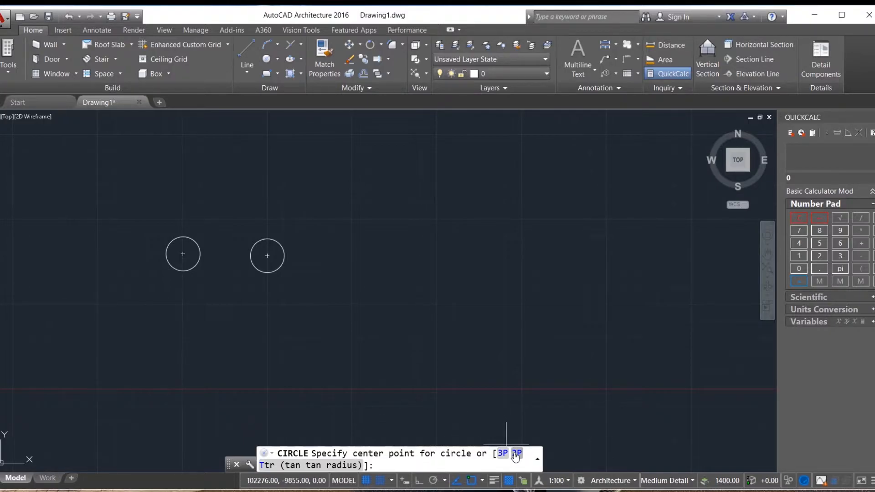
pyautogui.write('2p')
pyautogui.press('Return')
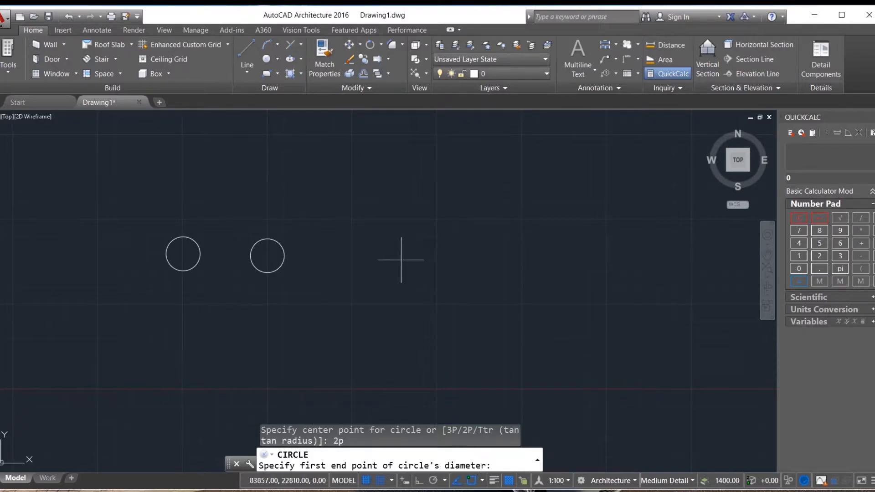
pyautogui.click(354, 267)
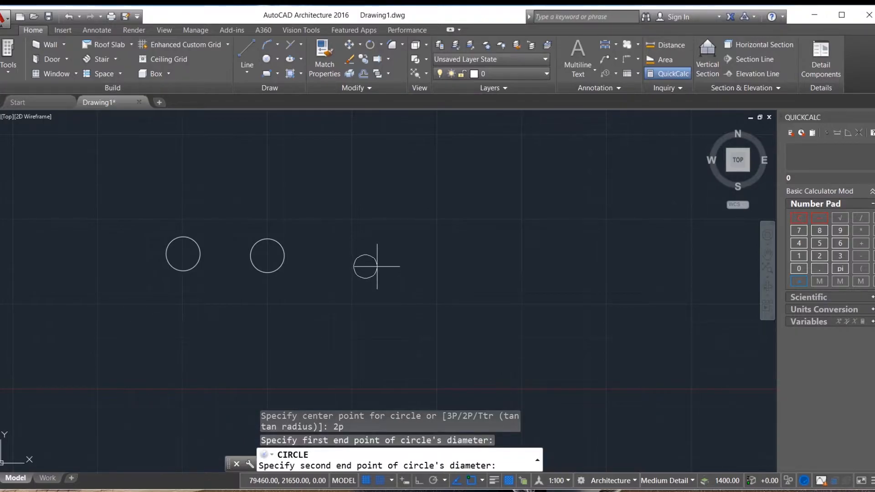
pyautogui.scroll(2, 393, 266)
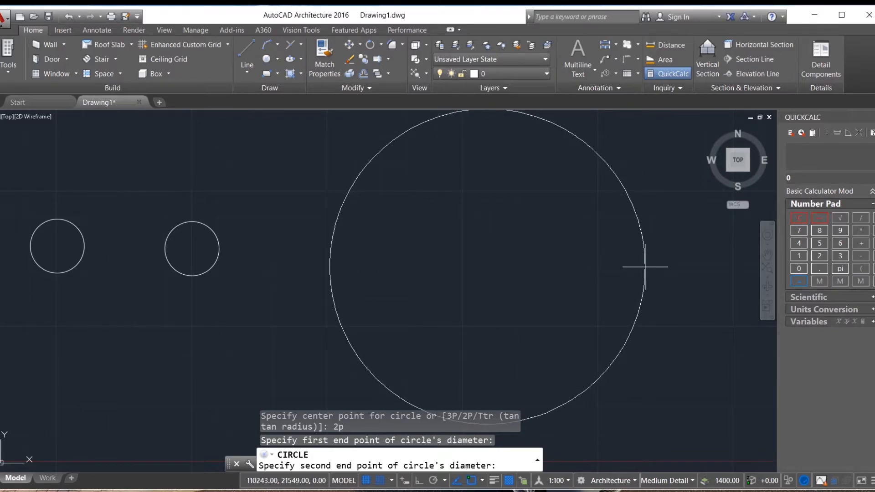
pyautogui.click(377, 321)
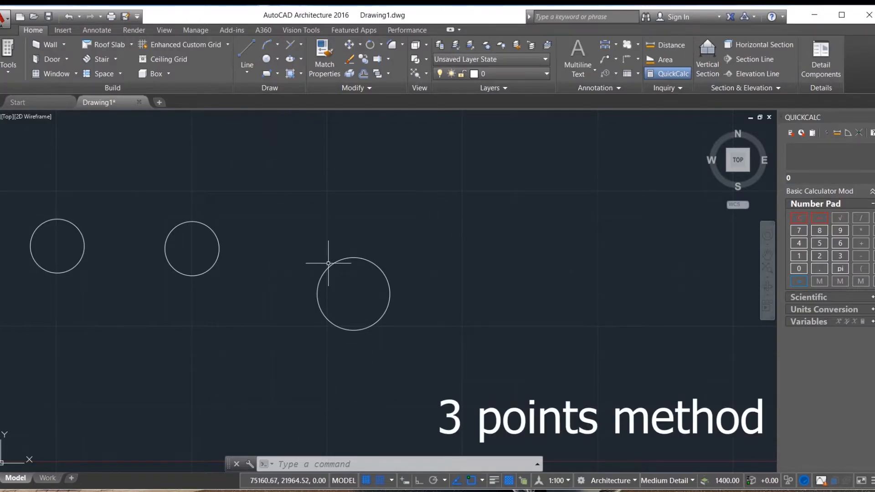
# Draw a fourth circle with the 3P option, up and to the right of the third, about 6000 in radius
pyautogui.click(266, 60)
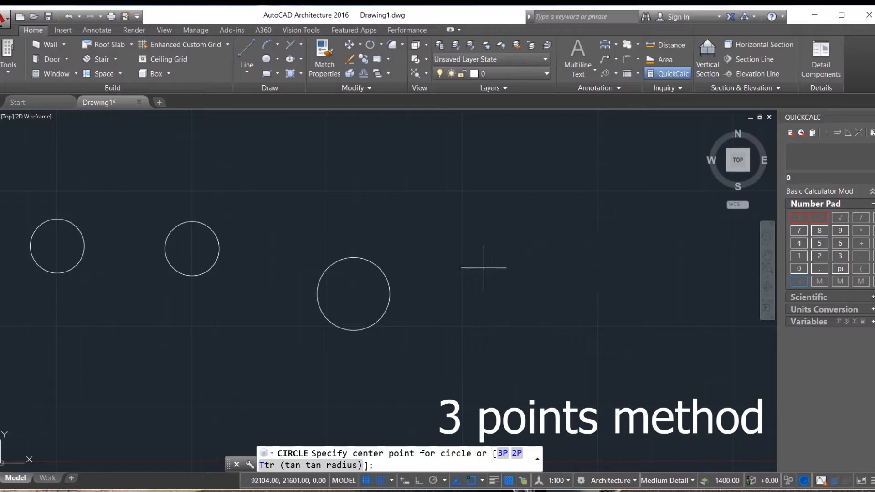
pyautogui.scroll(-2, 207, 319)
pyautogui.scroll(2, 391, 260)
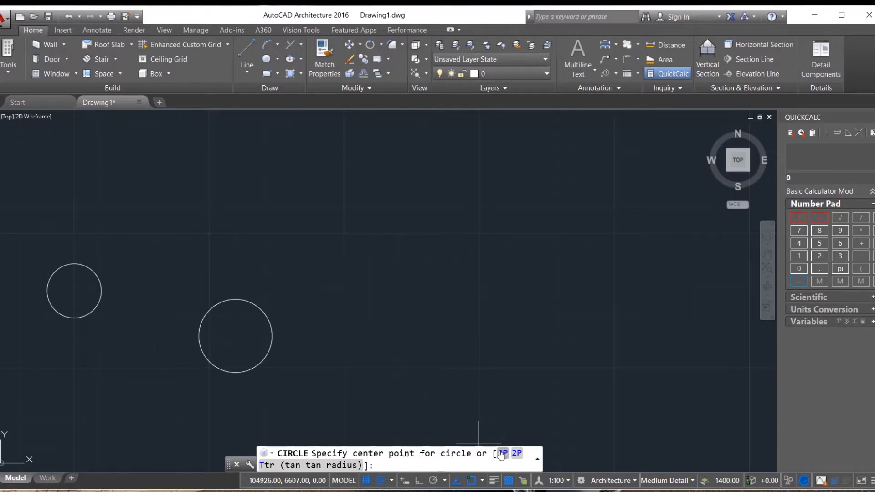
pyautogui.write('3p')
pyautogui.press('Return')
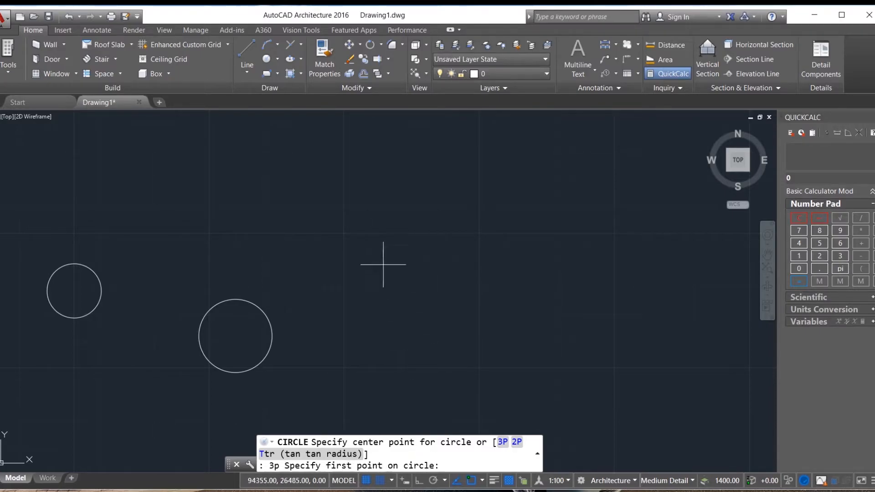
pyautogui.click(375, 222)
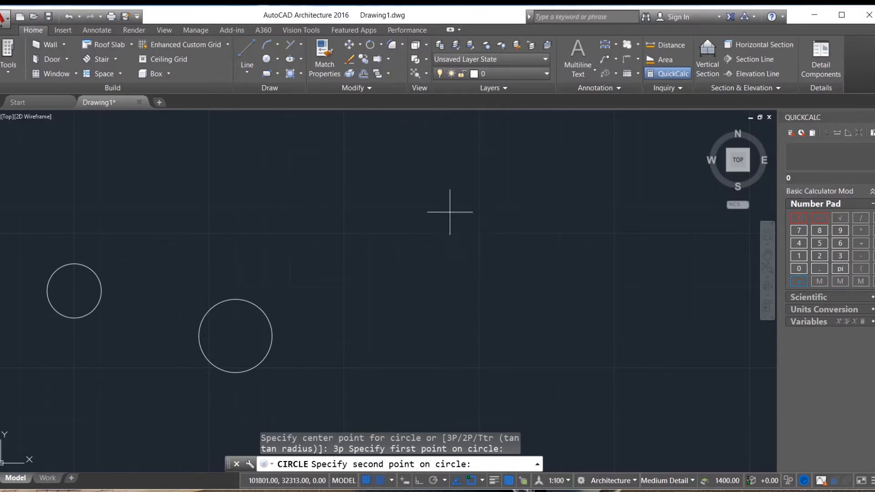
pyautogui.click(472, 197)
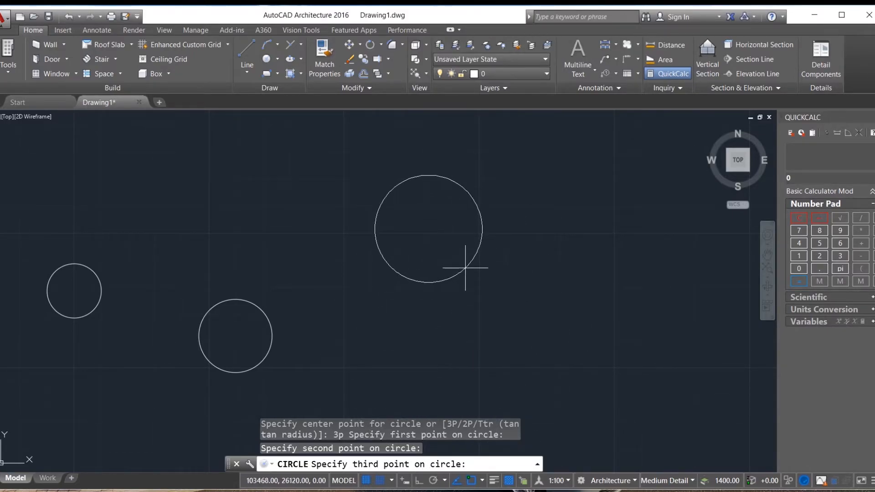
pyautogui.click(465, 268)
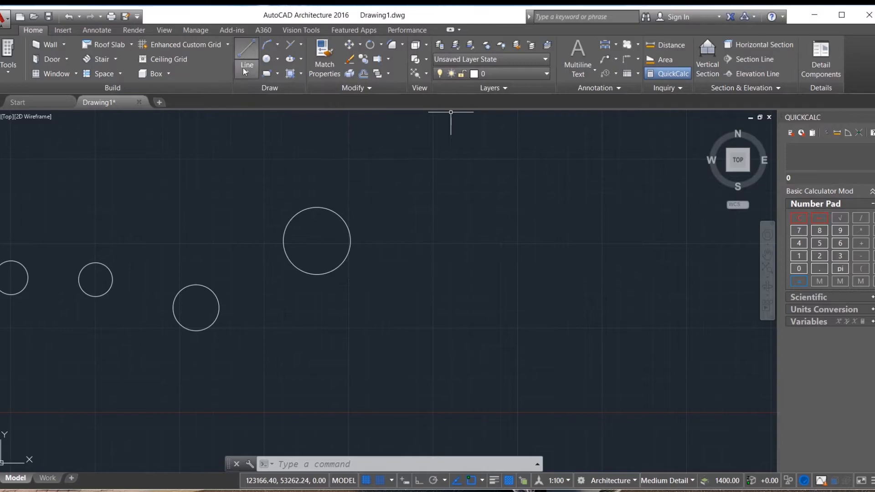
# With Ortho on, draw a vertical line upward and a connected horizontal line to the right, forming a corner right of the fourth circle
pyautogui.click(249, 51)
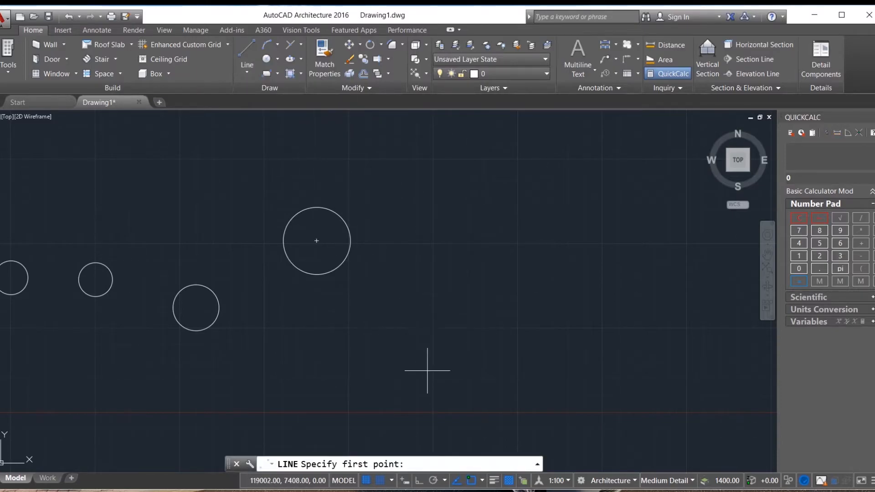
pyautogui.click(419, 480)
pyautogui.click(462, 342)
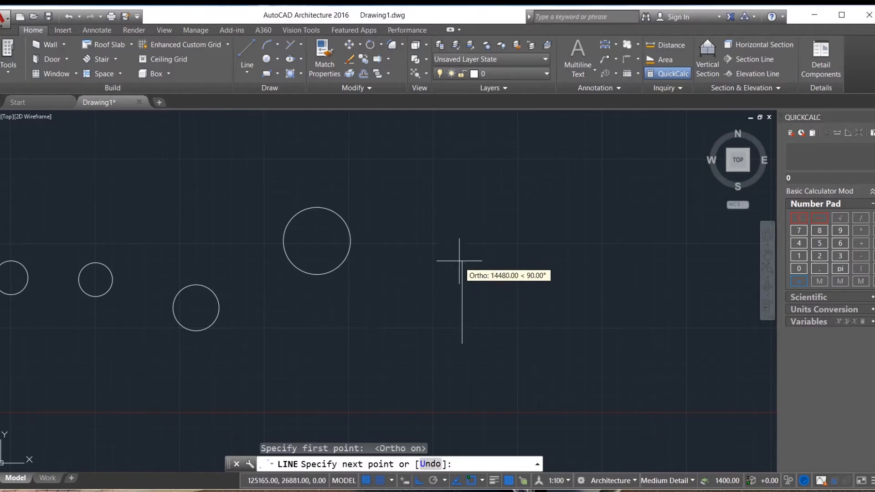
pyautogui.click(462, 200)
pyautogui.click(575, 199)
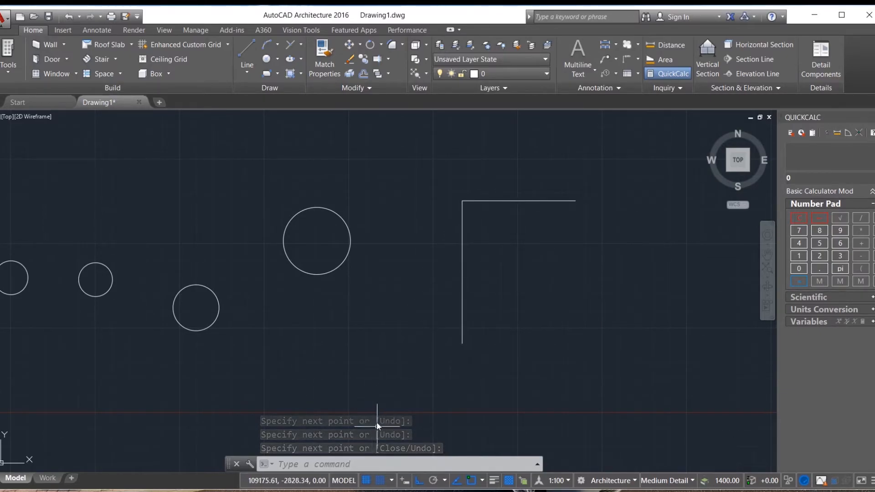
# Draw a circle of radius 6000 tangent to the vertical and horizontal lines using the Ttr (tan tan radius) option
pyautogui.click(267, 60)
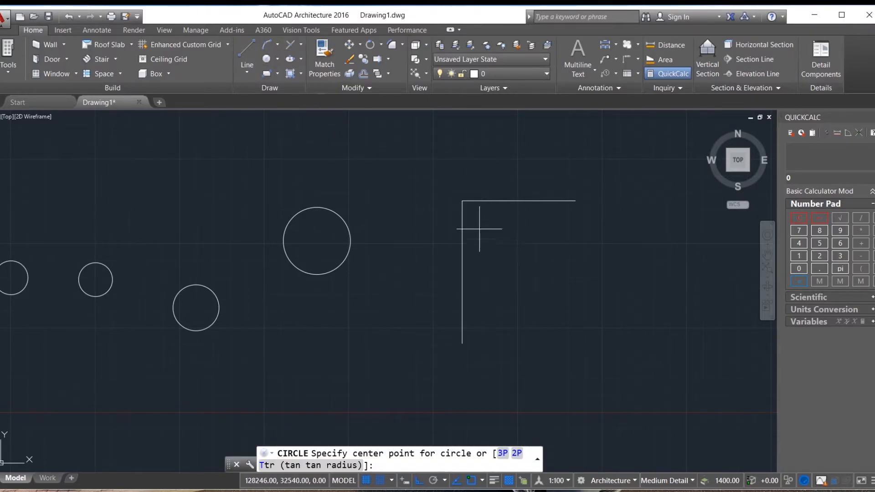
pyautogui.write('t')
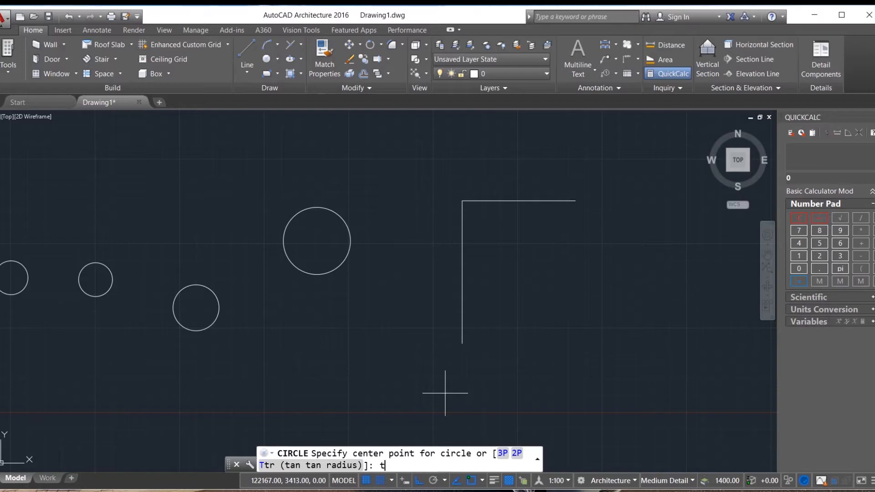
pyautogui.press('Return')
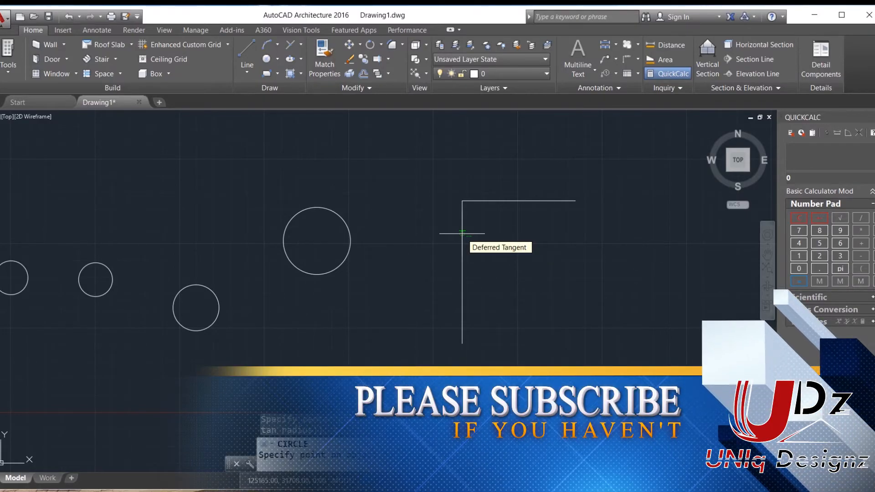
pyautogui.click(462, 233)
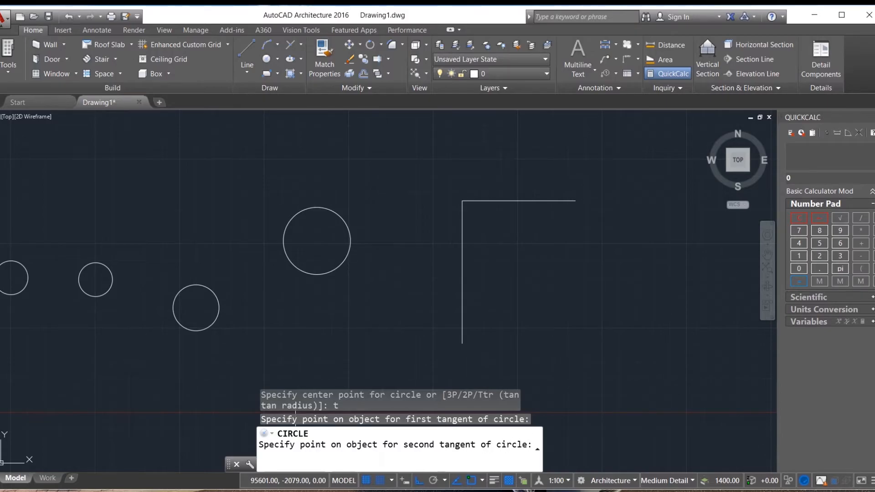
pyautogui.click(503, 200)
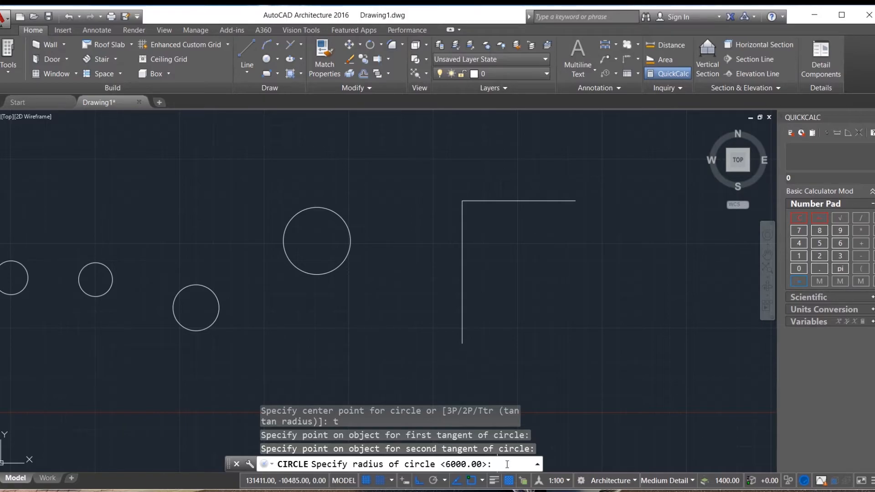
pyautogui.write('6000')
pyautogui.press('Return')
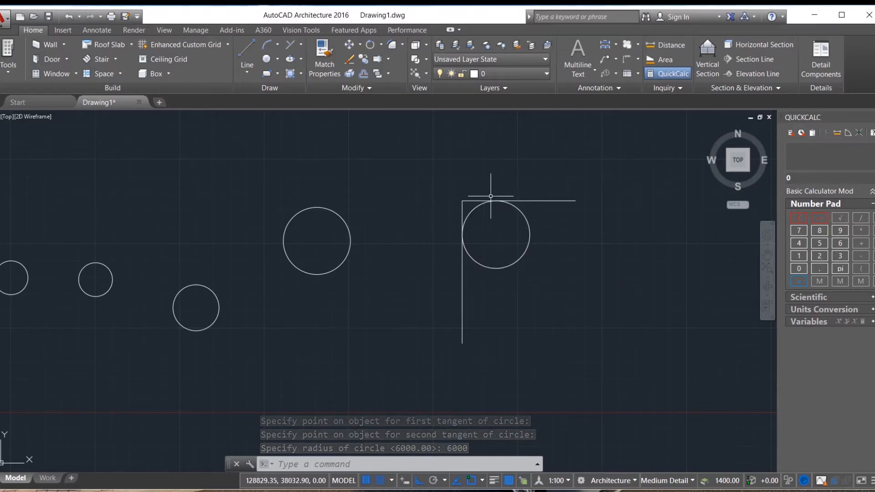
pyautogui.scroll(3, 495, 201)
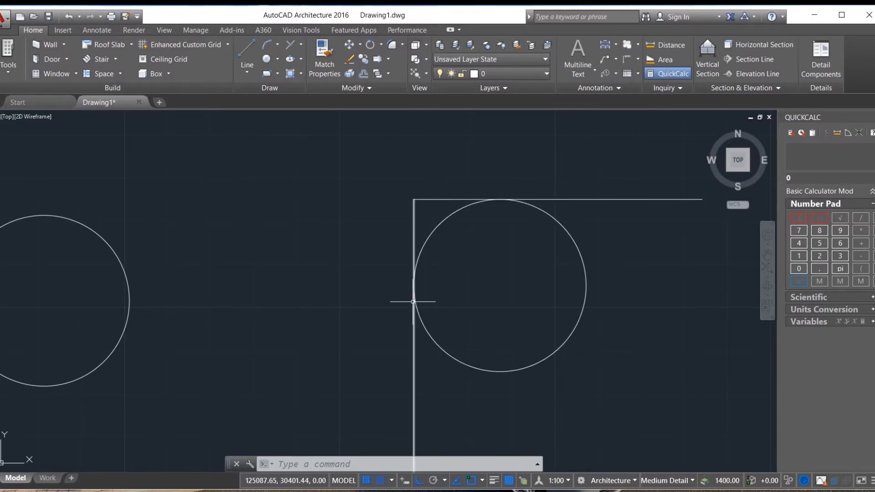
# Right of the corner with the tangent circle, draw three connected Ortho lines going up, right and down, forming a frame open at the bottom
pyautogui.scroll(2, 416, 269)
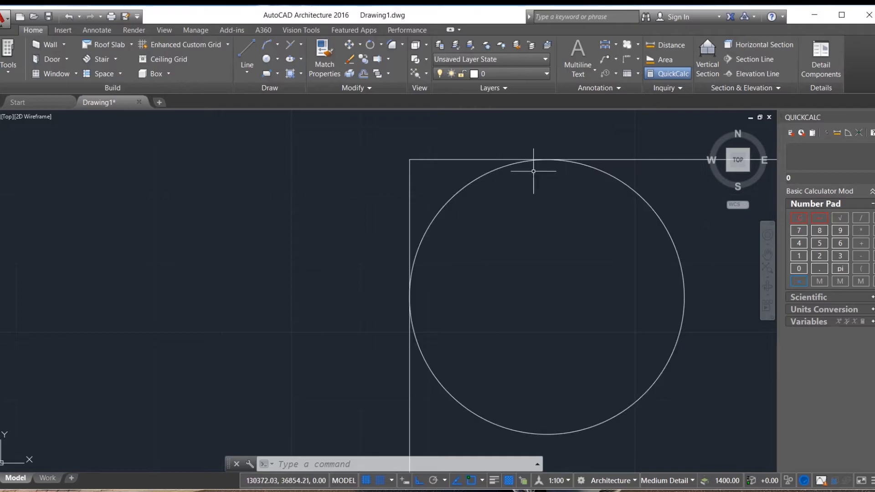
pyautogui.scroll(-8, 423, 260)
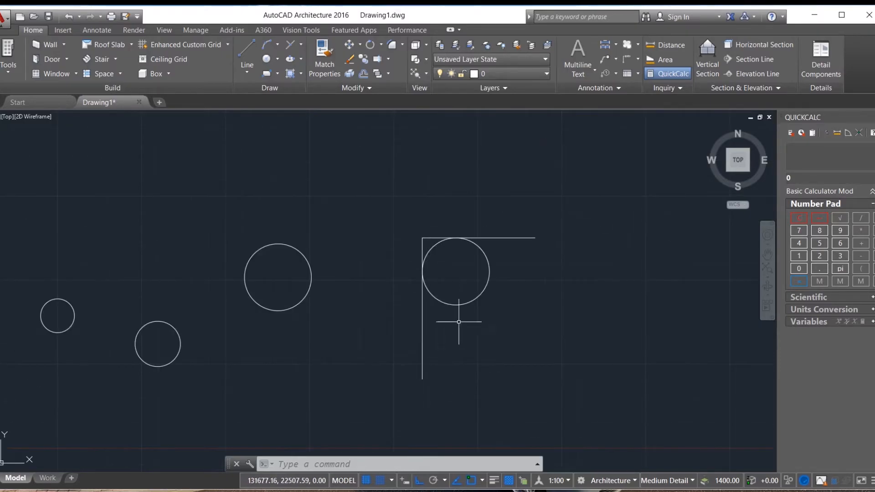
pyautogui.scroll(-2, 521, 337)
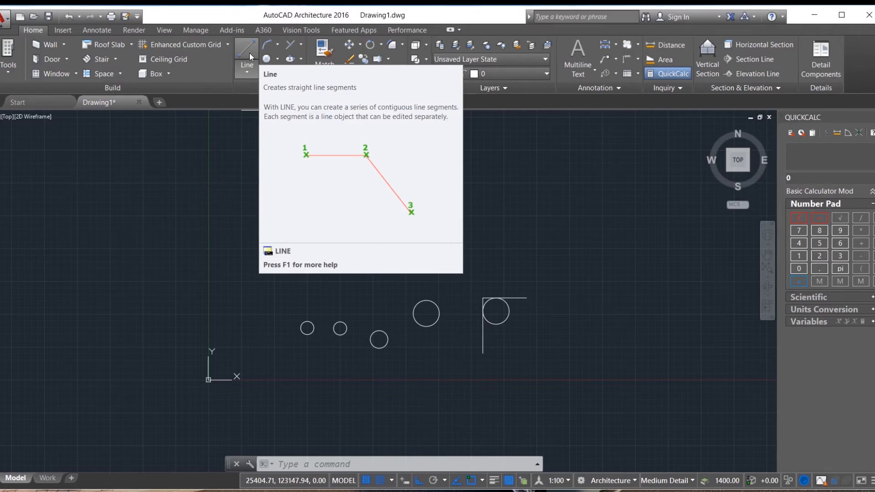
pyautogui.click(250, 52)
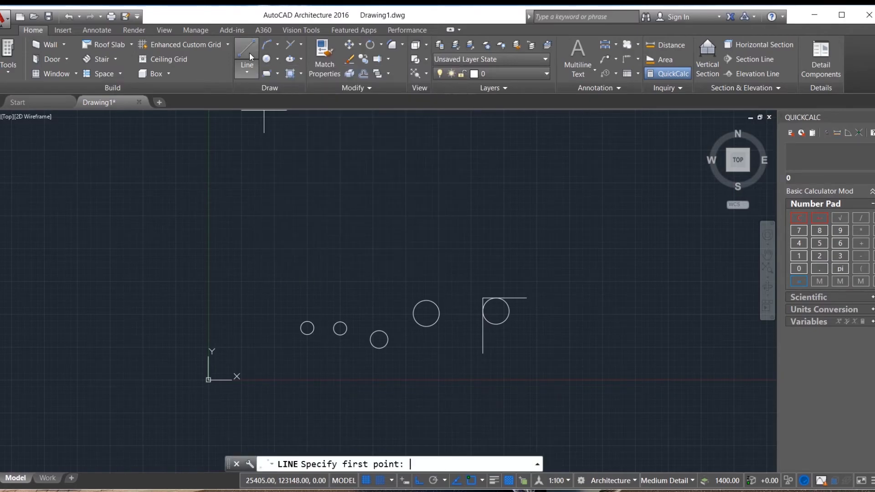
pyautogui.scroll(-2, 316, 289)
pyautogui.scroll(2, 468, 301)
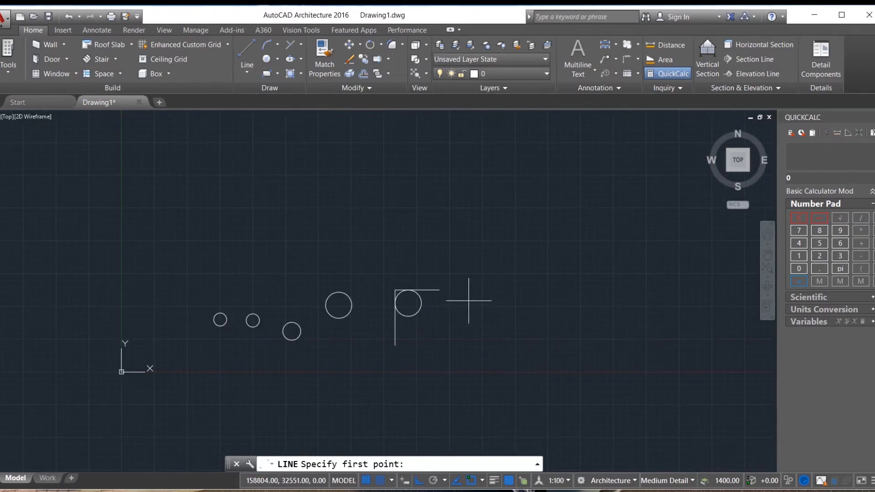
pyautogui.click(474, 327)
pyautogui.click(475, 285)
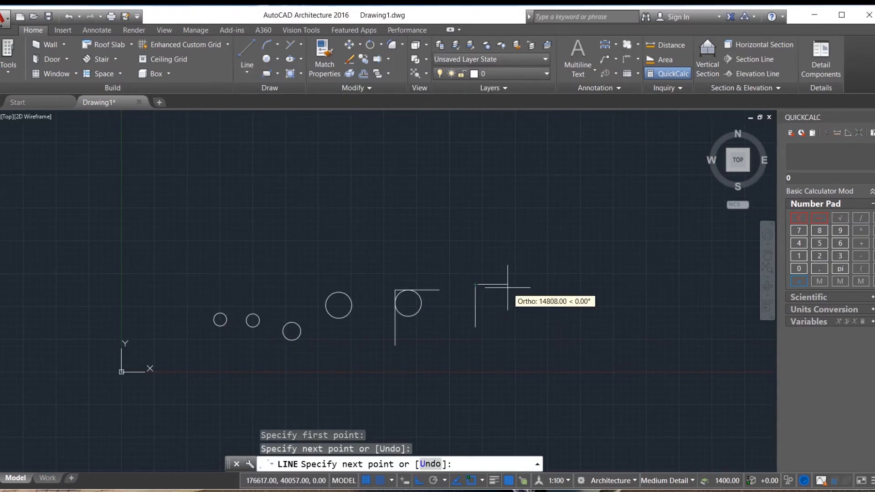
pyautogui.click(510, 284)
pyautogui.click(510, 322)
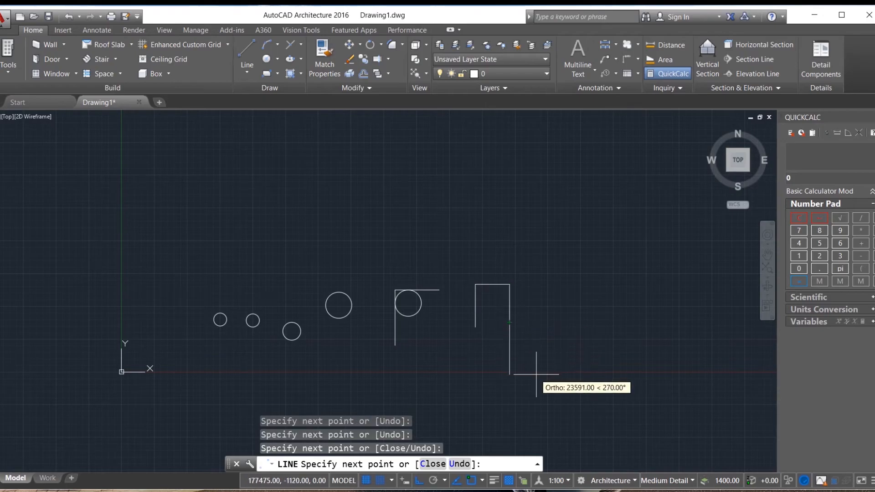
pyautogui.press('Return')
pyautogui.scroll(4, 478, 288)
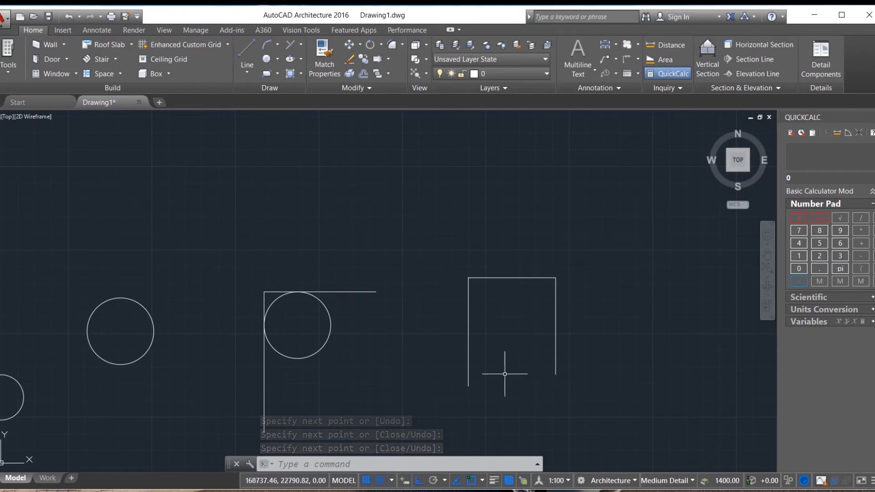
# Draw a circle with the Tan, Tan, Tan option, tangent to the left, top and right lines of the open frame
pyautogui.click(266, 59)
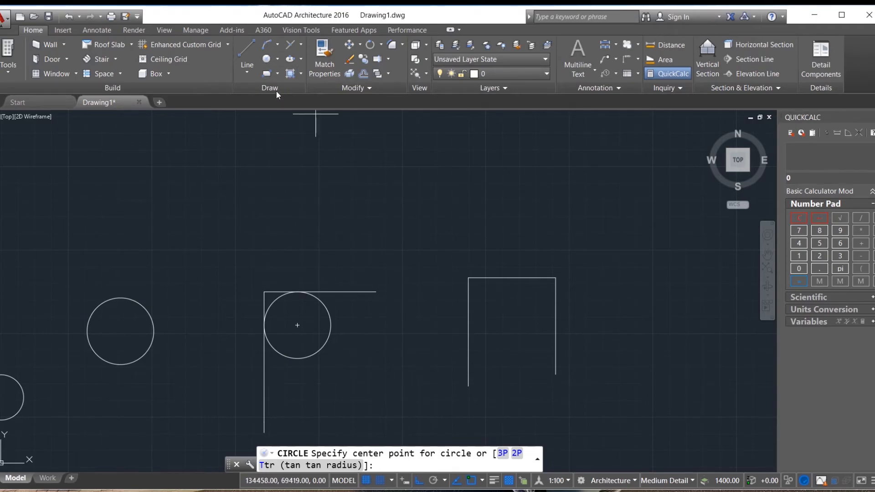
pyautogui.click(278, 58)
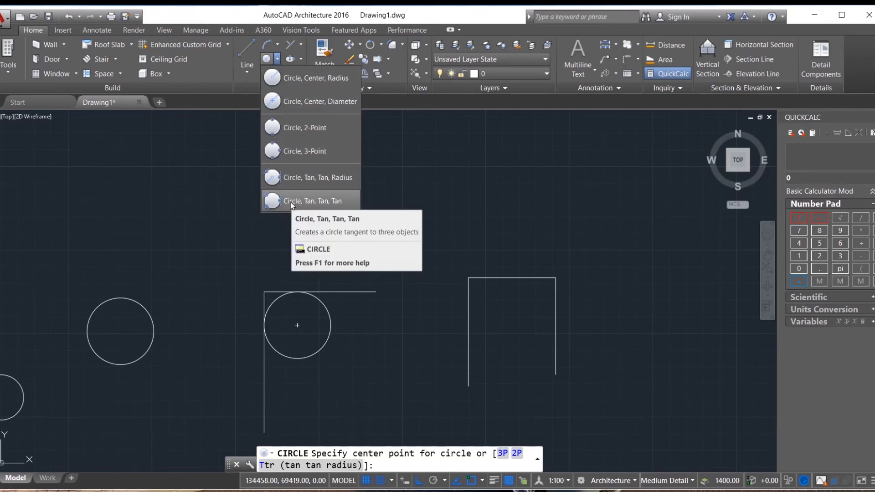
pyautogui.click(330, 201)
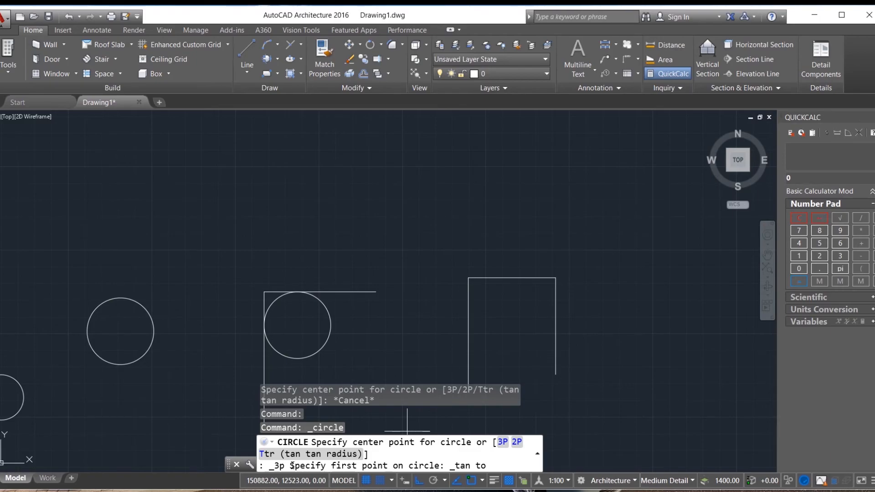
pyautogui.scroll(2, 560, 289)
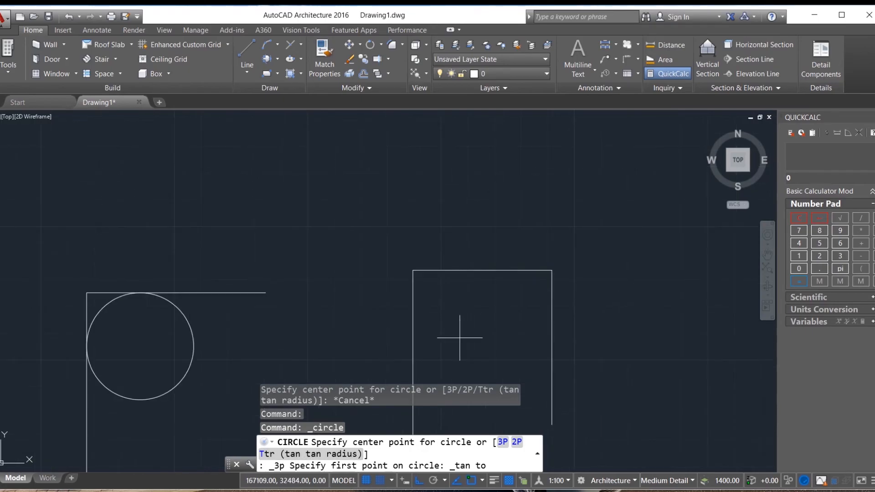
pyautogui.click(413, 332)
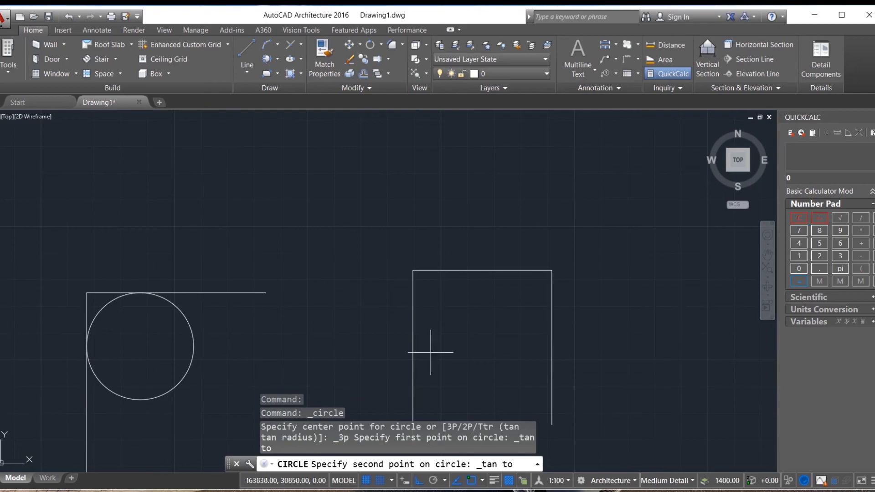
pyautogui.click(475, 270)
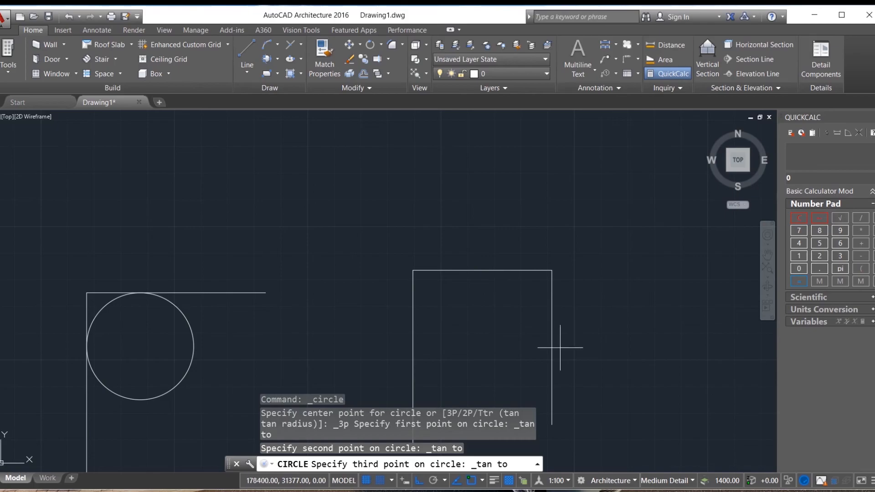
pyautogui.click(551, 333)
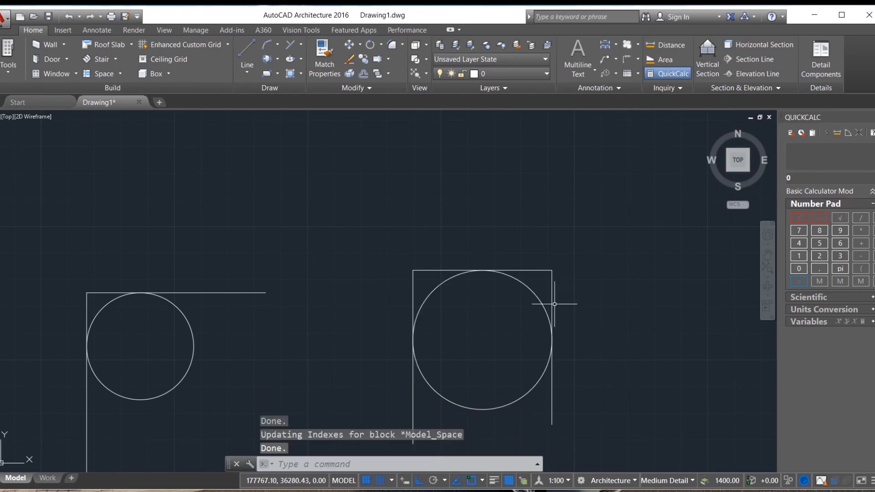
pyautogui.scroll(-1, 361, 214)
pyautogui.scroll(4, 465, 292)
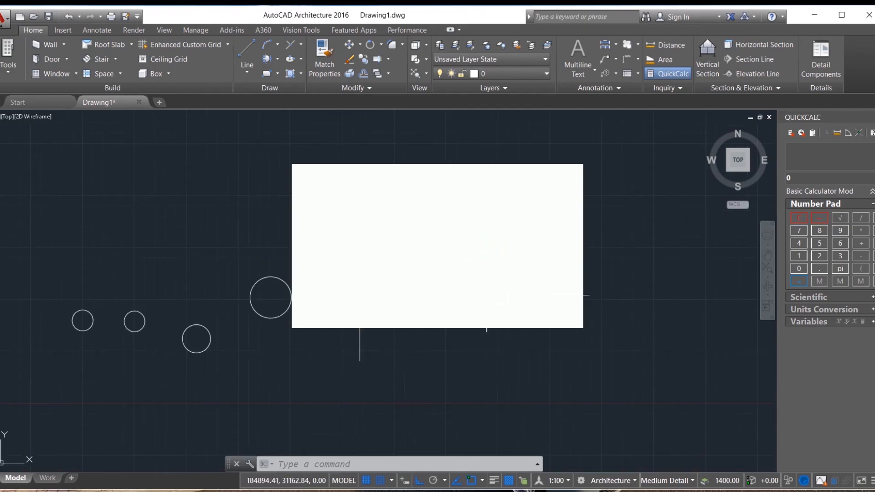
pyautogui.scroll(-2, 567, 296)
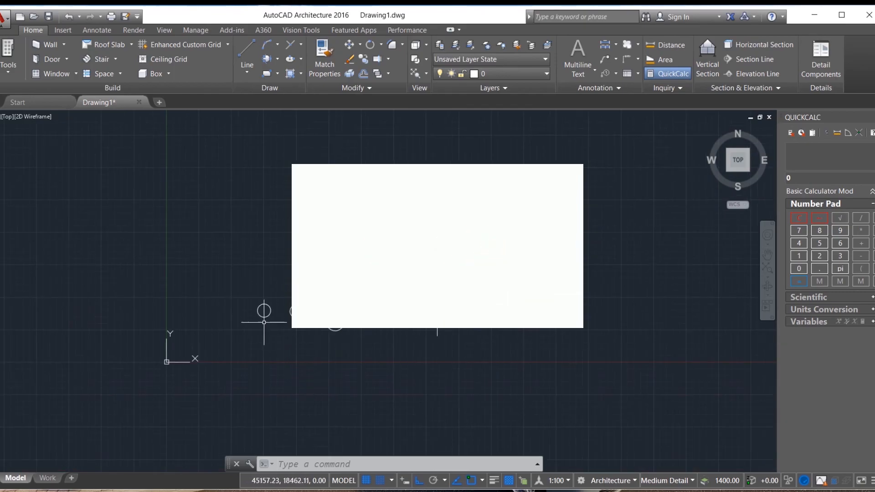